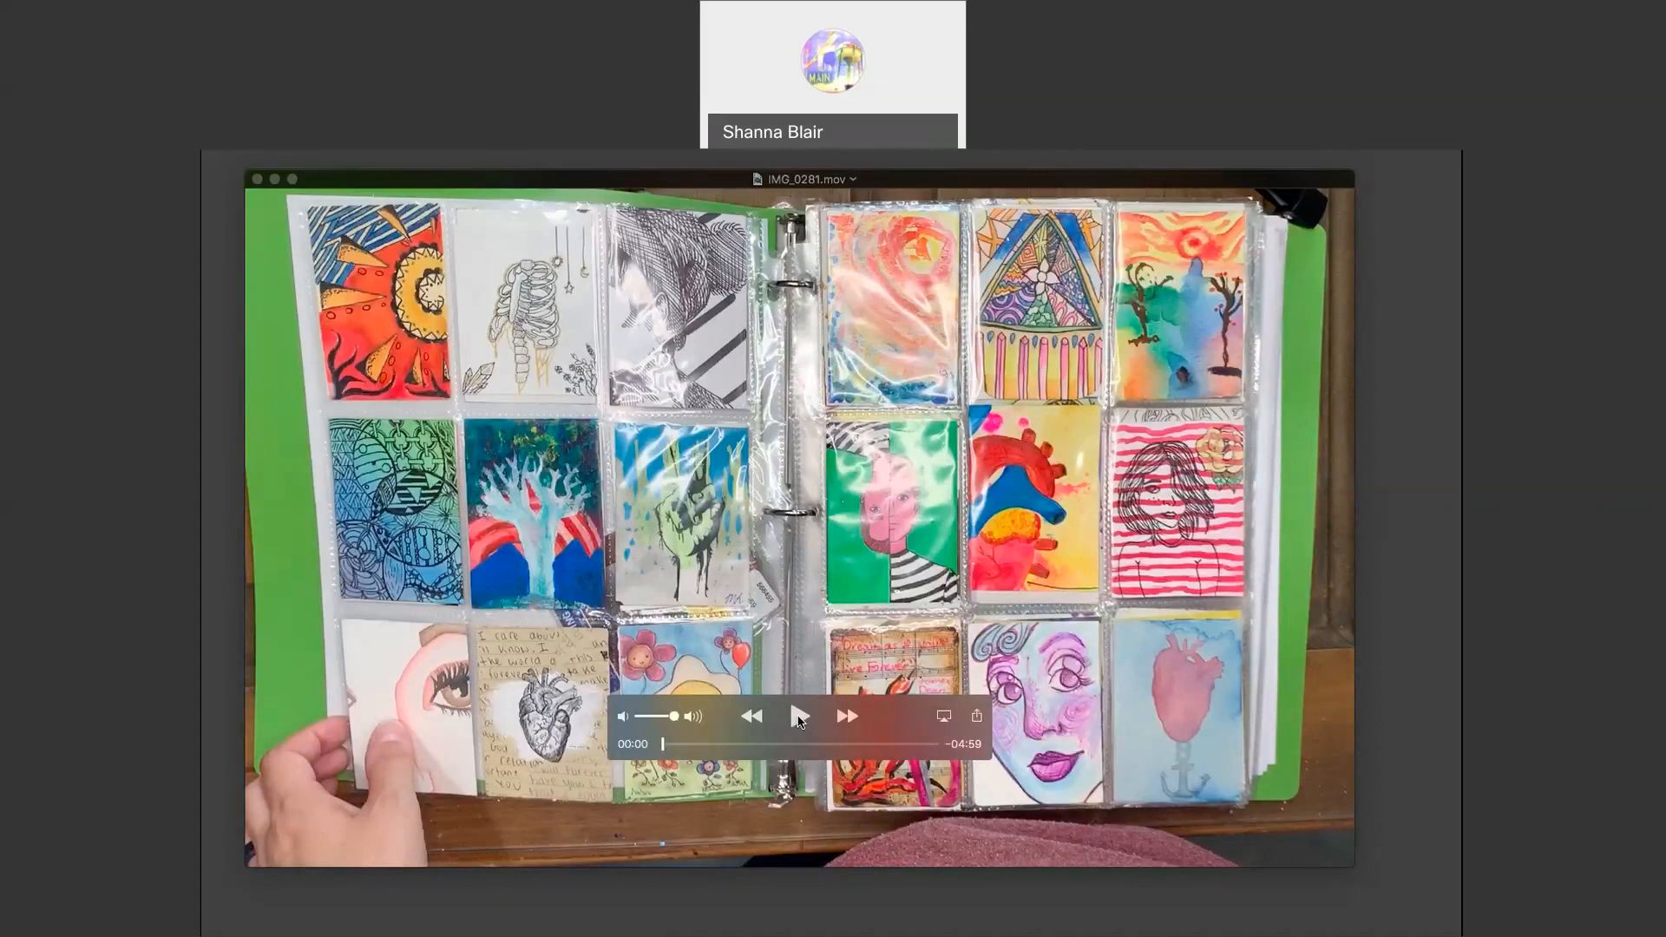
Start playback of the artist trading card binder video and let it run through later pages
click(799, 716)
click(800, 716)
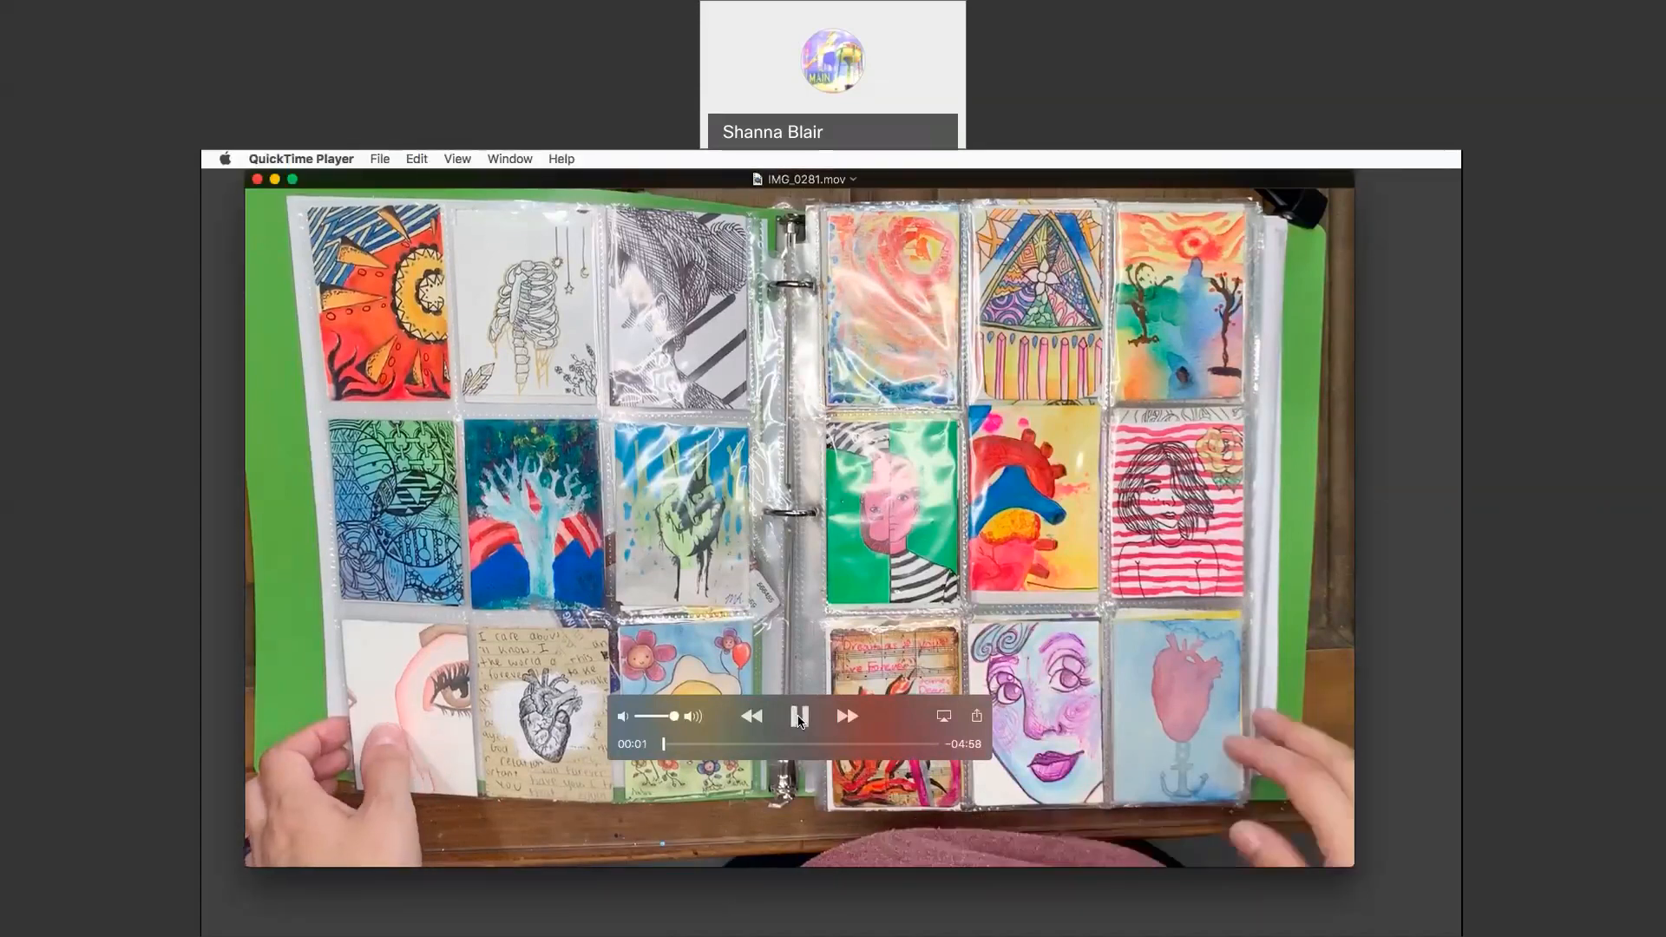